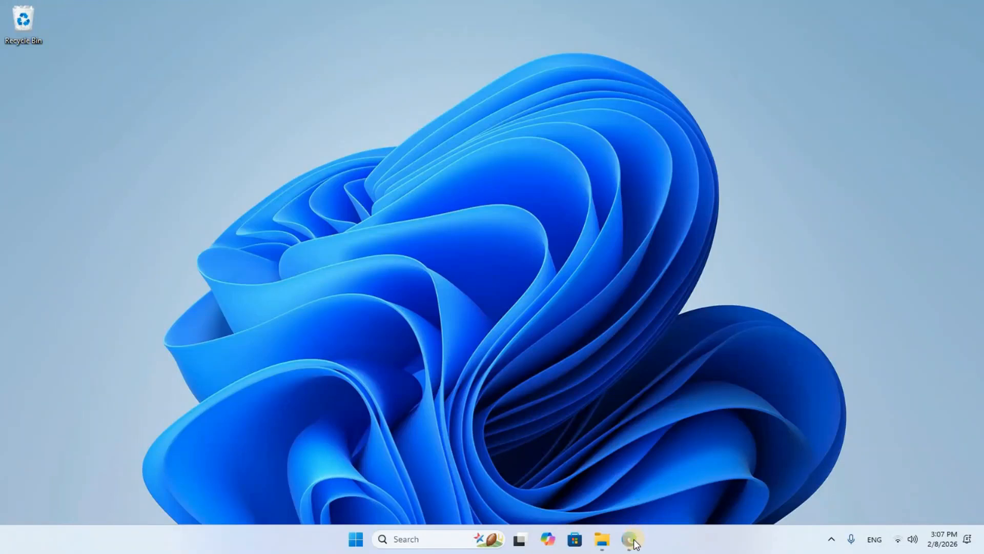
Step: Search Google in Edge for "xampp download" and download the 64-bit Windows installer for XAMPP 8.2.12 / PHP 8.2.12 from Apache Friends
left_click(633, 541)
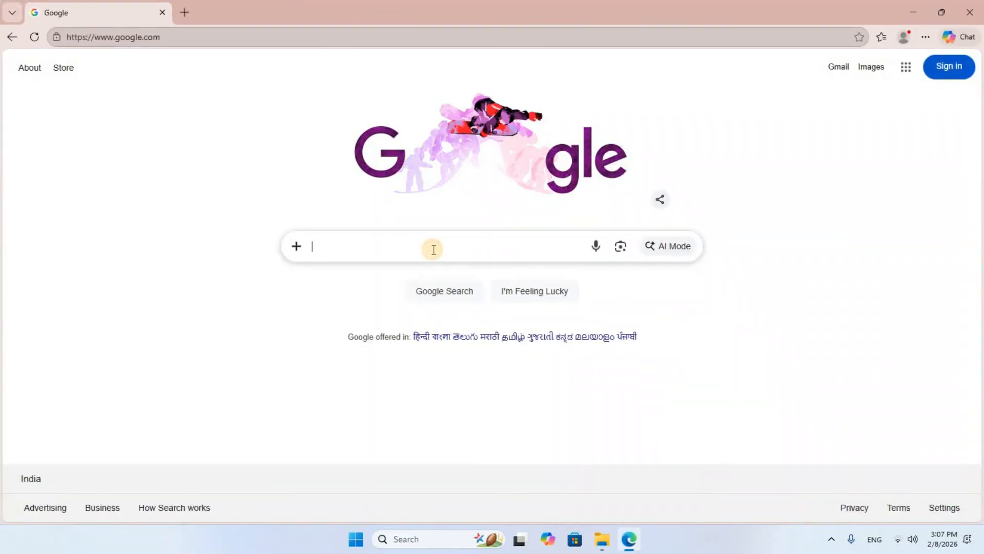
left_click(433, 250)
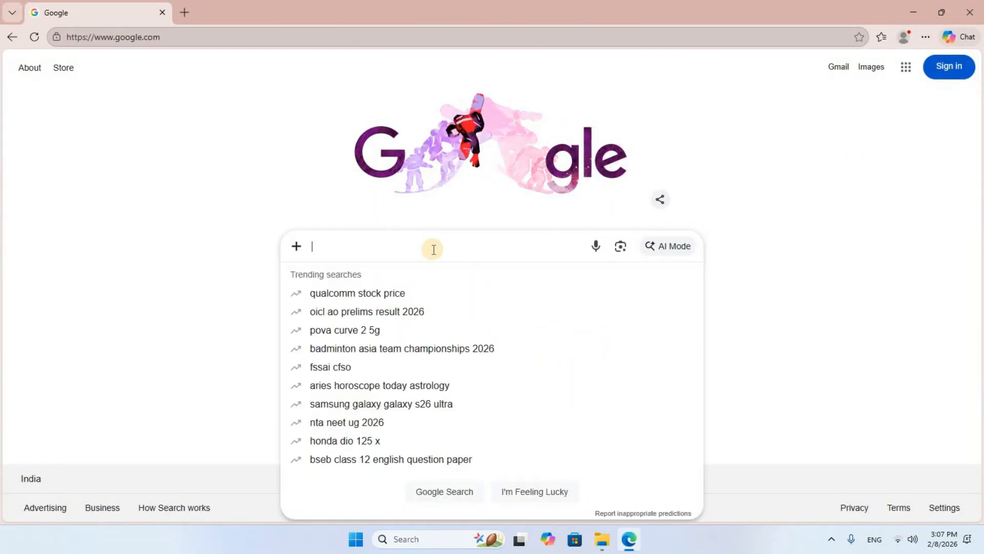
type("xampp download")
key("Return")
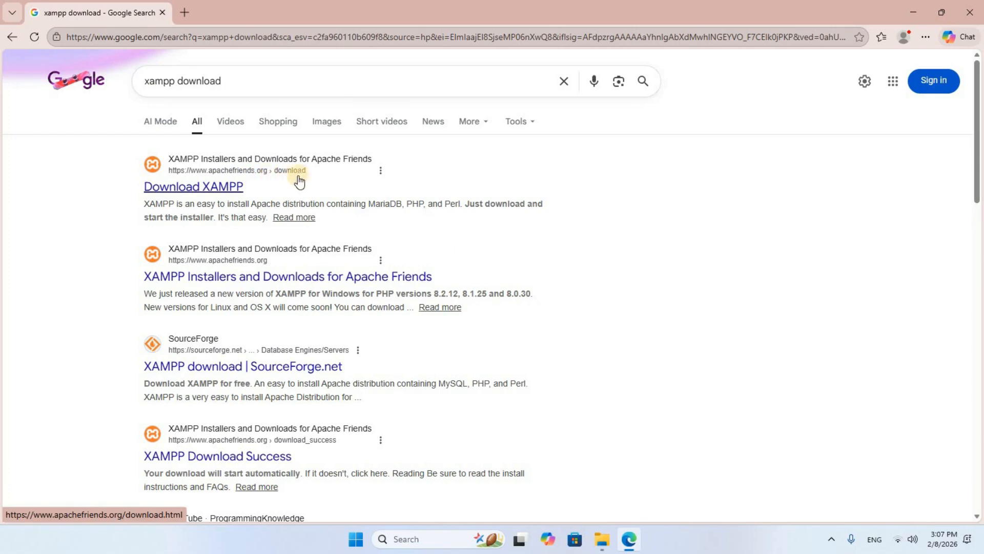
left_click(220, 196)
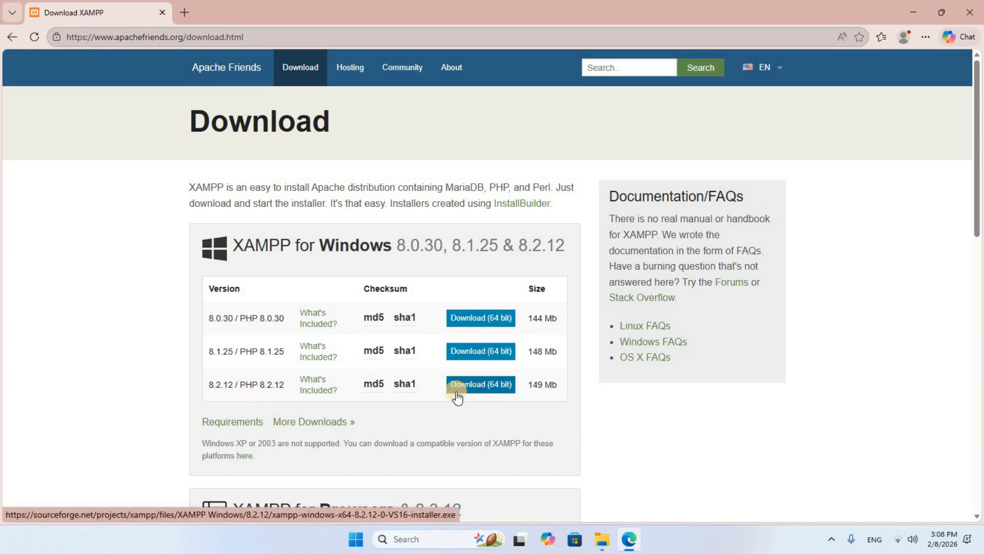
left_click(500, 388)
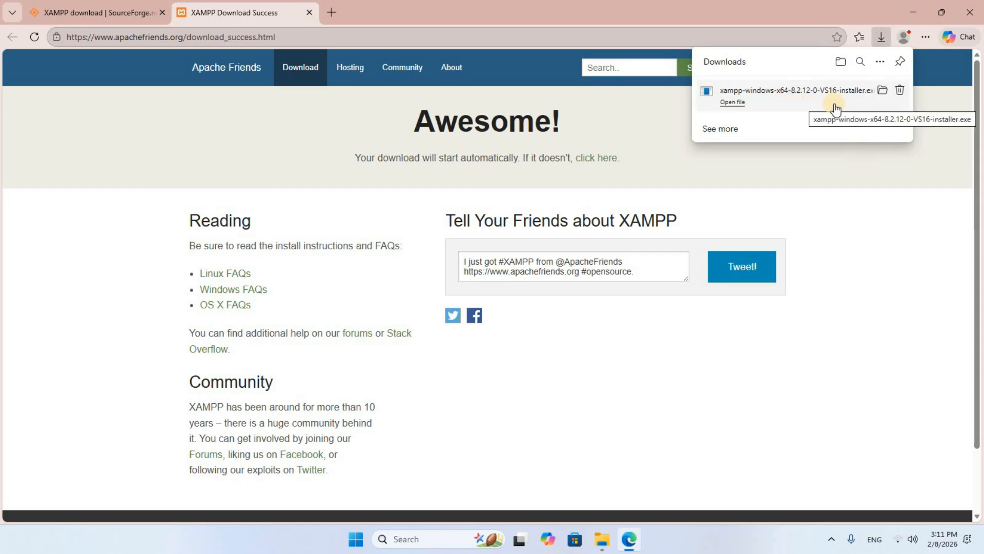
left_click(916, 11)
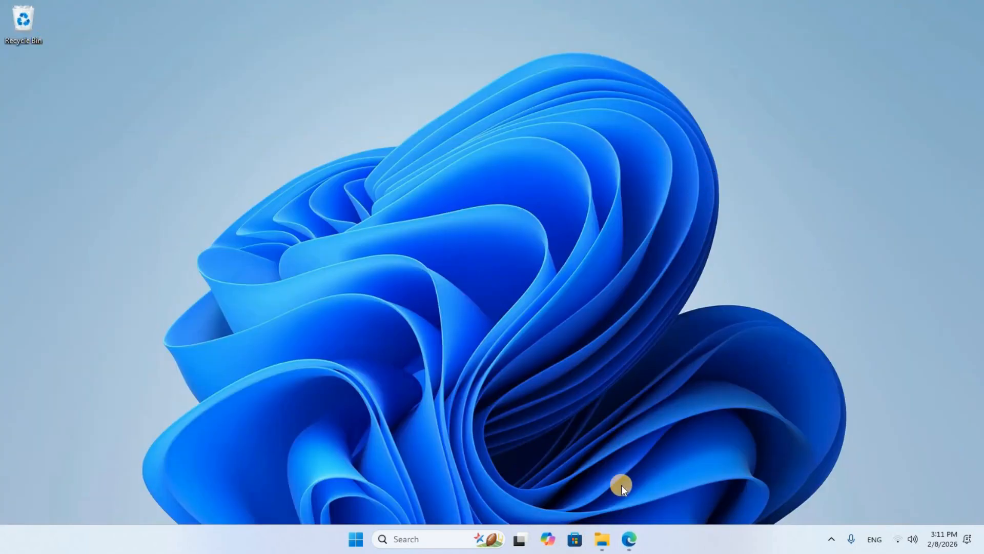
Step: Launch the downloaded xampp-windows-x64-8.2.12-0-VS16-installer from the Downloads folder in File Explorer and minimize the folder window
left_click(602, 539)
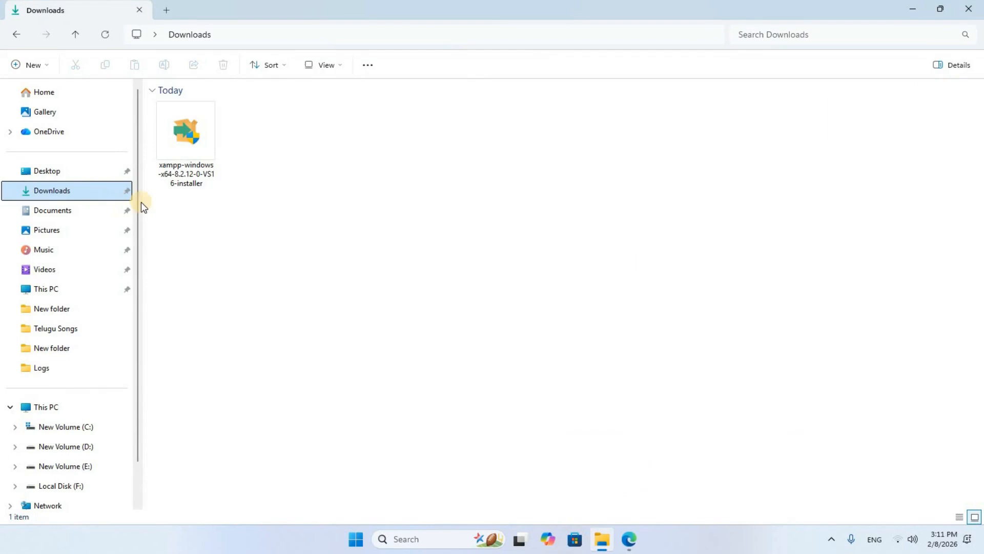
left_click(195, 169)
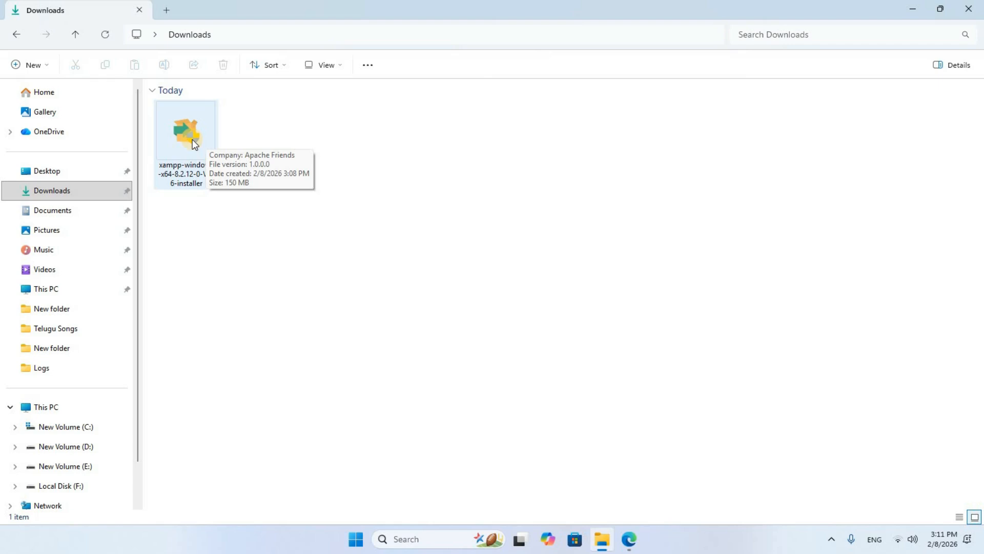
double_click(193, 140)
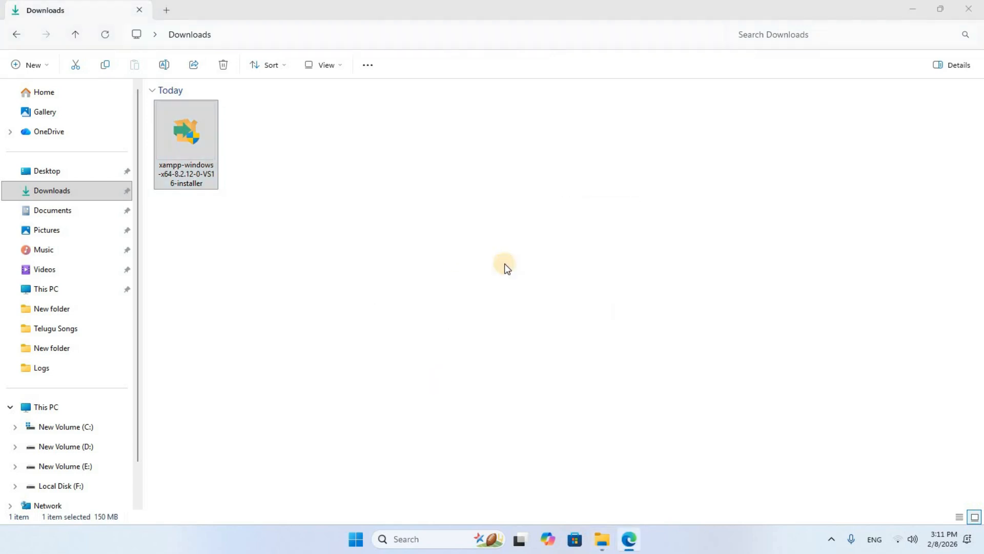
left_click(587, 319)
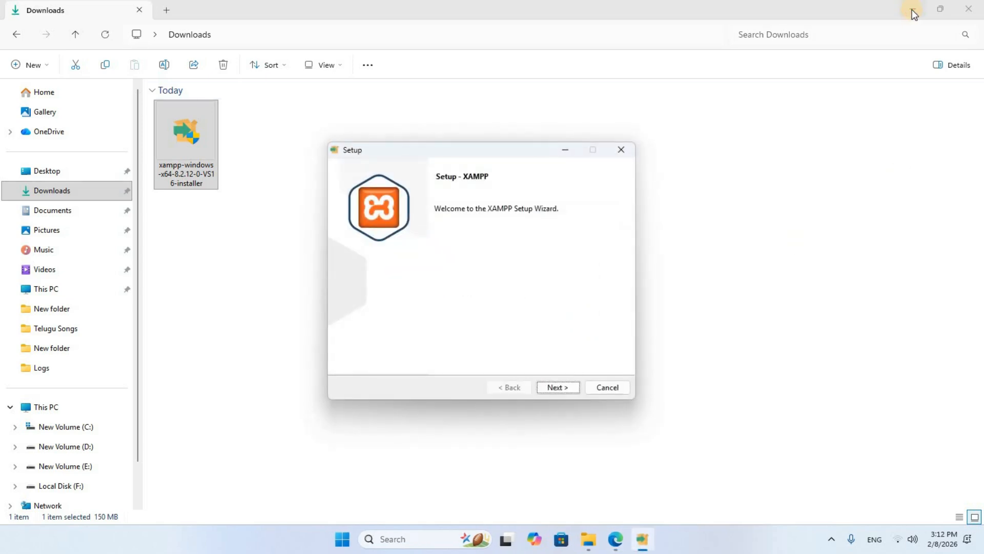
left_click(912, 10)
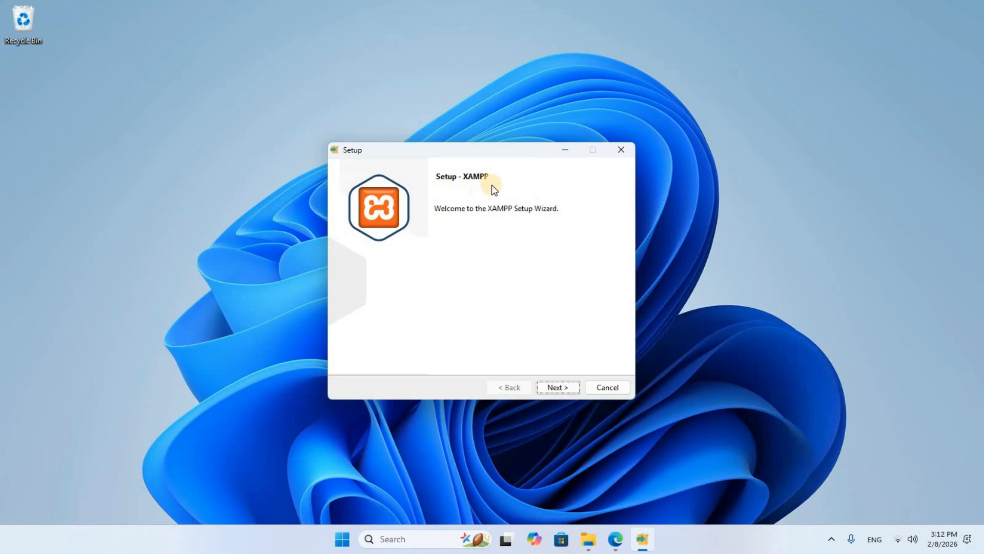
Step: Install XAMPP with the default components in C:\xampp, with English as the language, and allow Apache HTTP Server through Windows Firewall
left_click(558, 388)
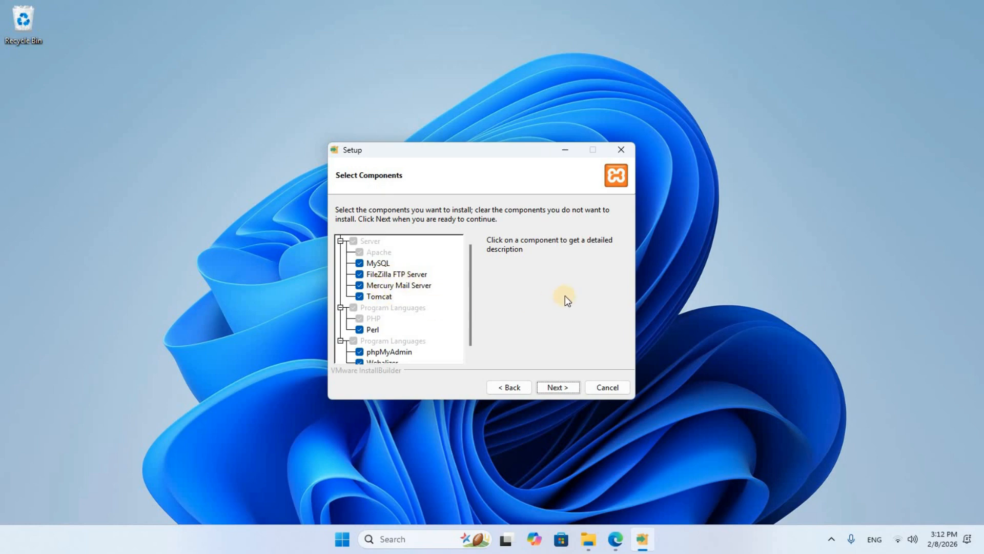
left_click(558, 387)
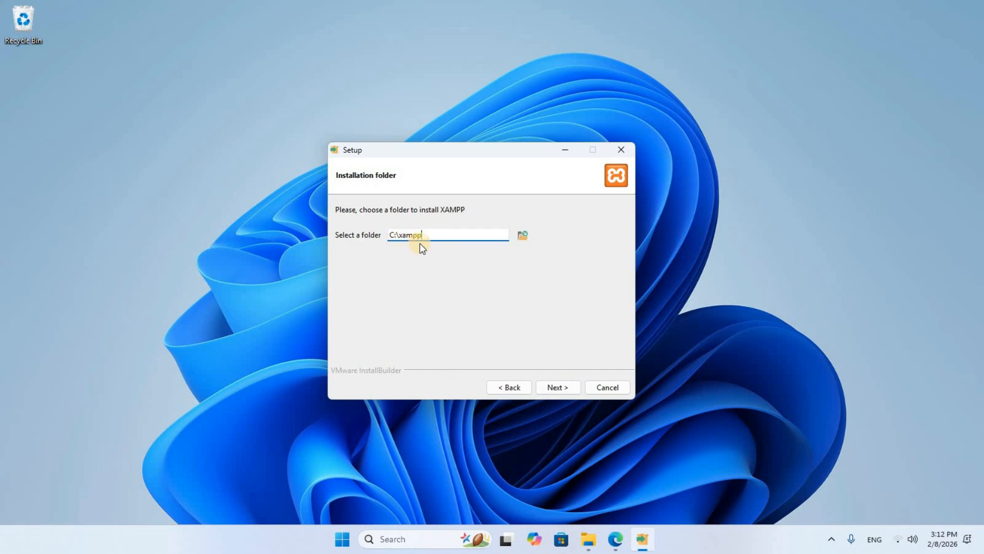
left_click(558, 388)
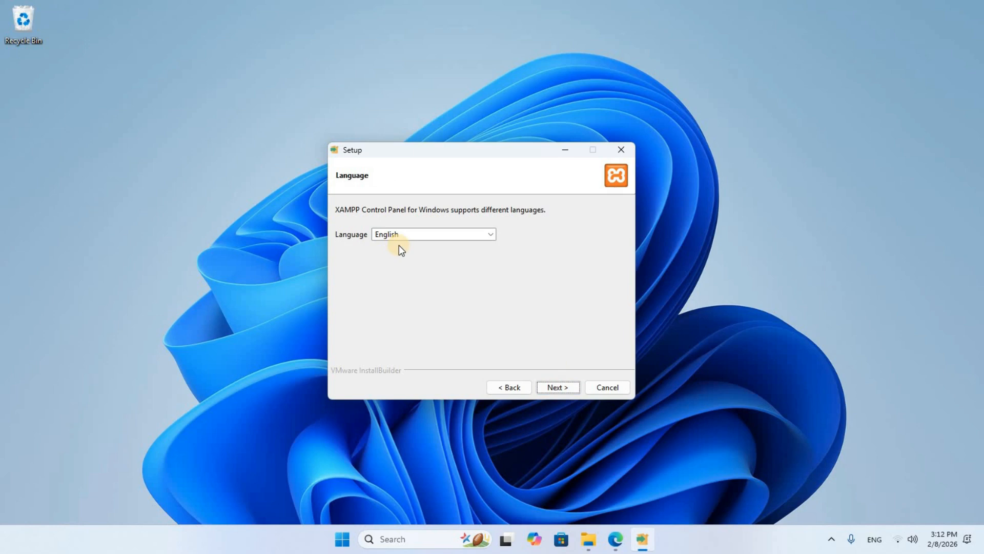
left_click(564, 388)
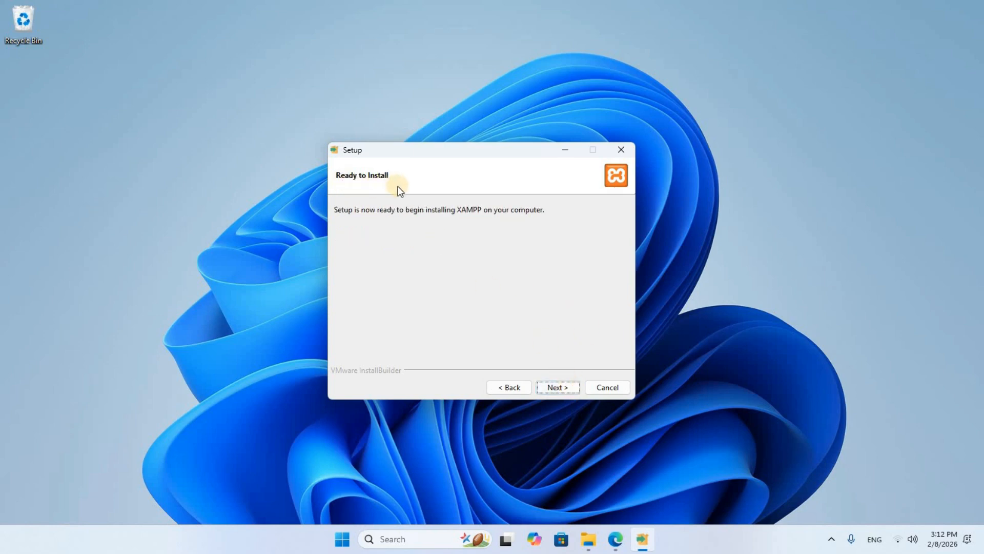
left_click(556, 388)
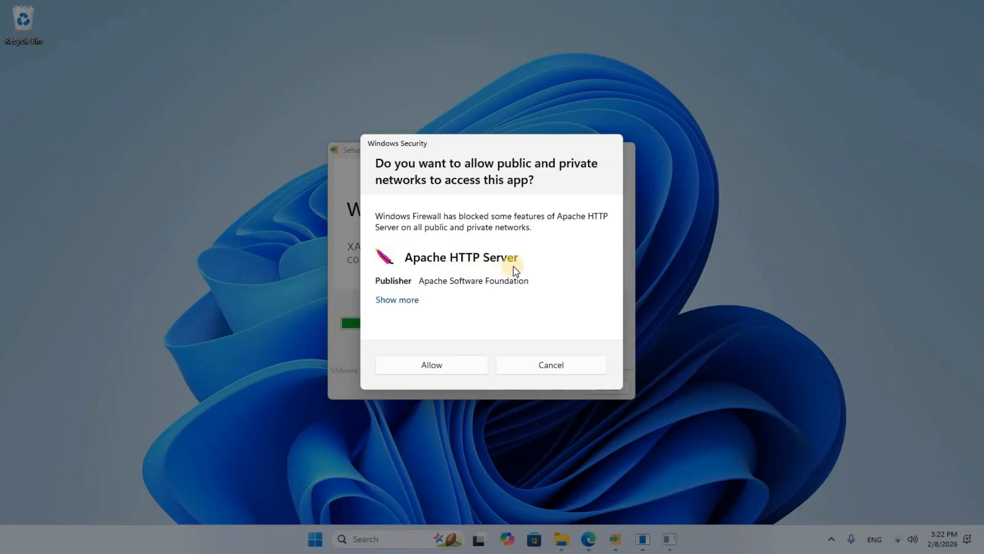
left_click(448, 368)
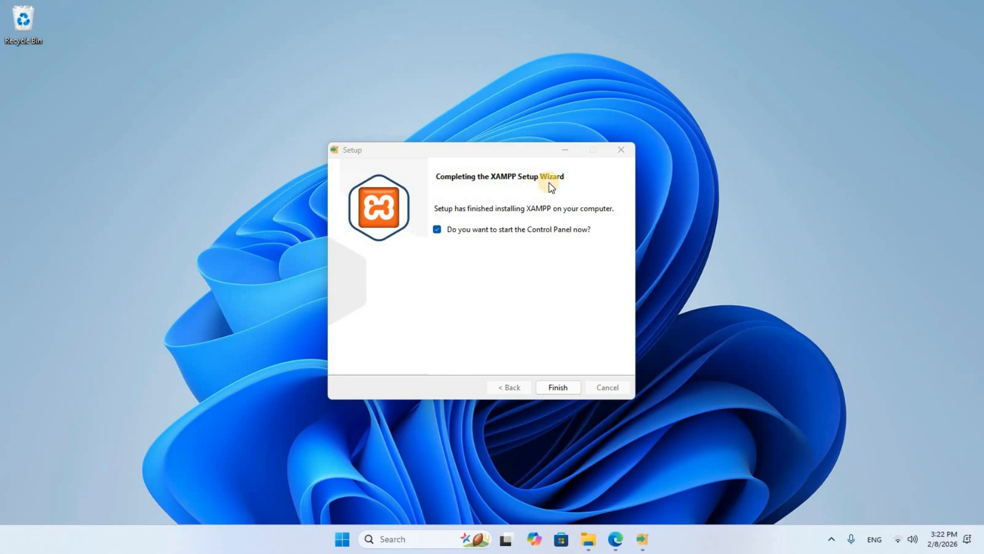
Step: Finish the setup with the option to open the XAMPP Control Panel enabled, and start the Apache module
left_click(557, 388)
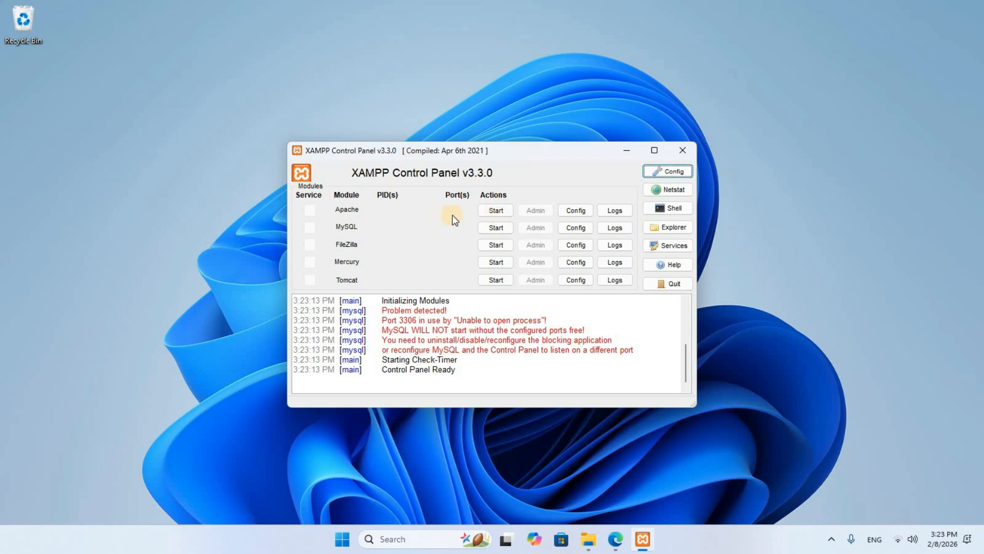
left_click(496, 210)
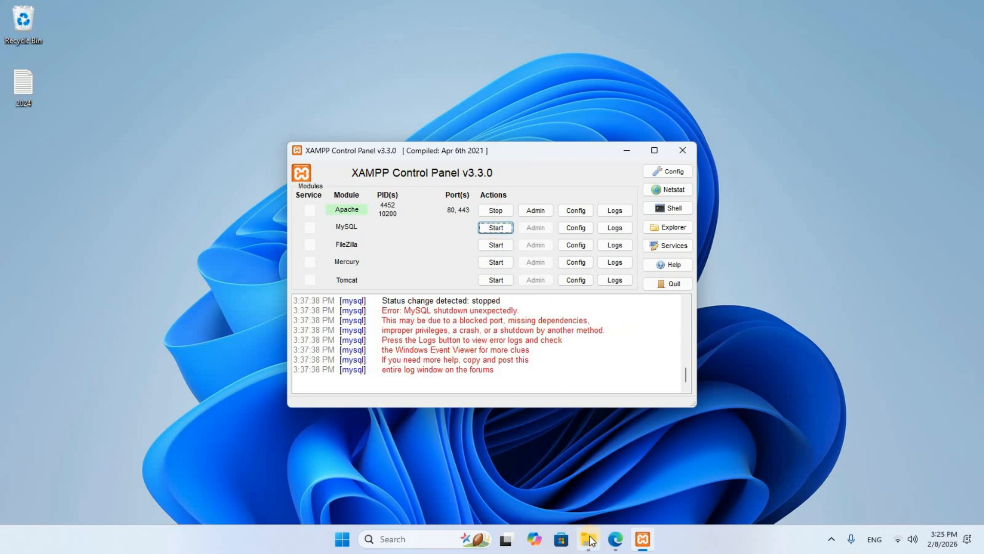
Step: Switch to File Explorer and open the htdocs folder inside C:\xampp
mouse_move(589, 539)
left_click(611, 507)
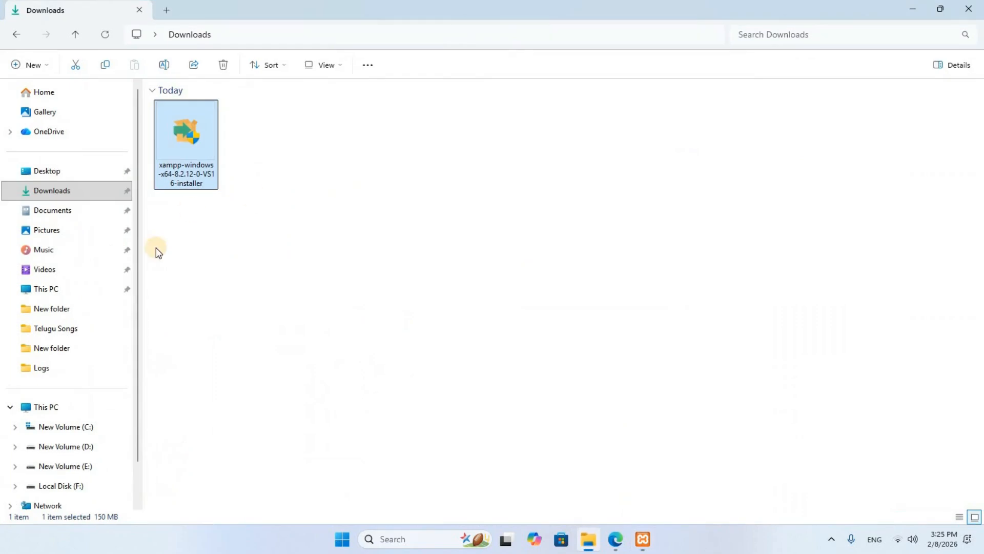
left_click(63, 406)
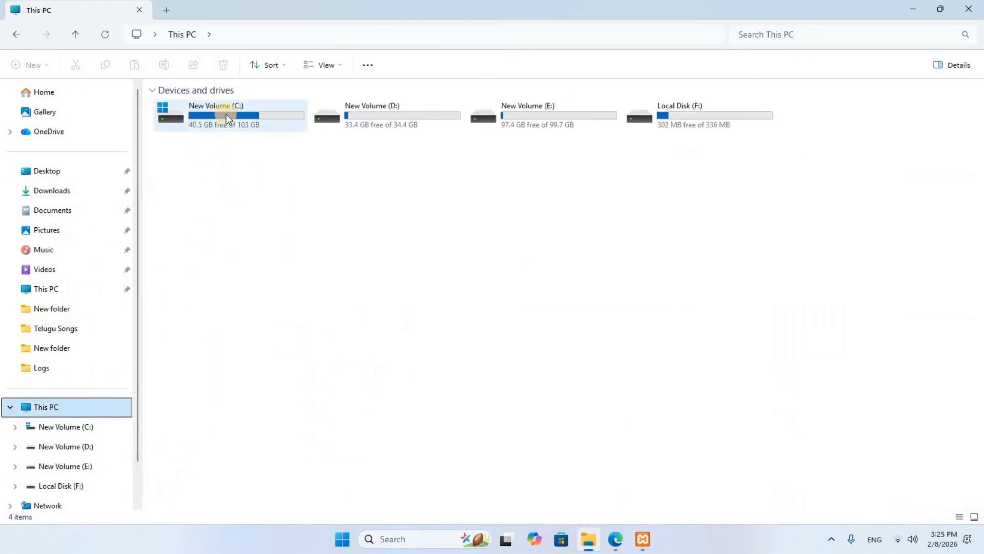
double_click(226, 114)
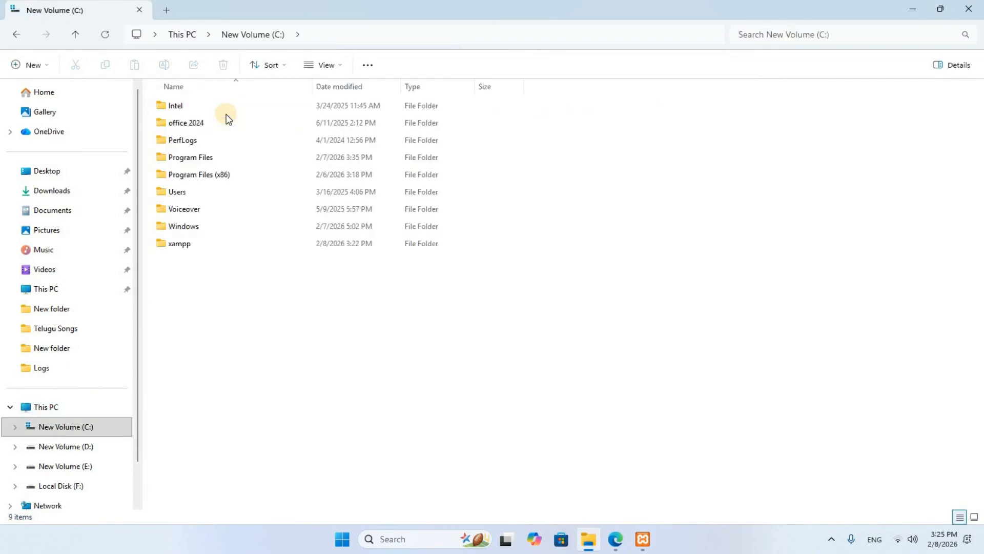
double_click(179, 243)
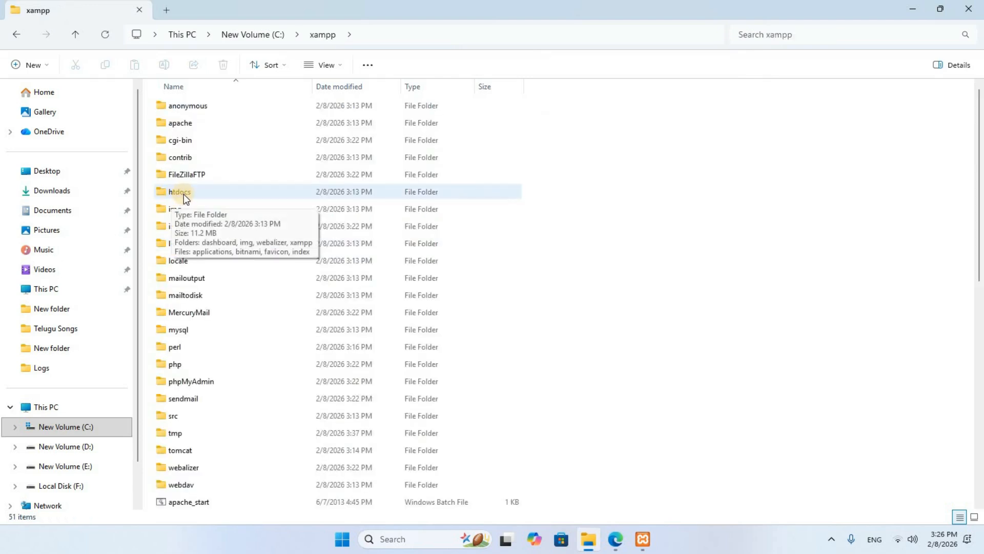
double_click(184, 192)
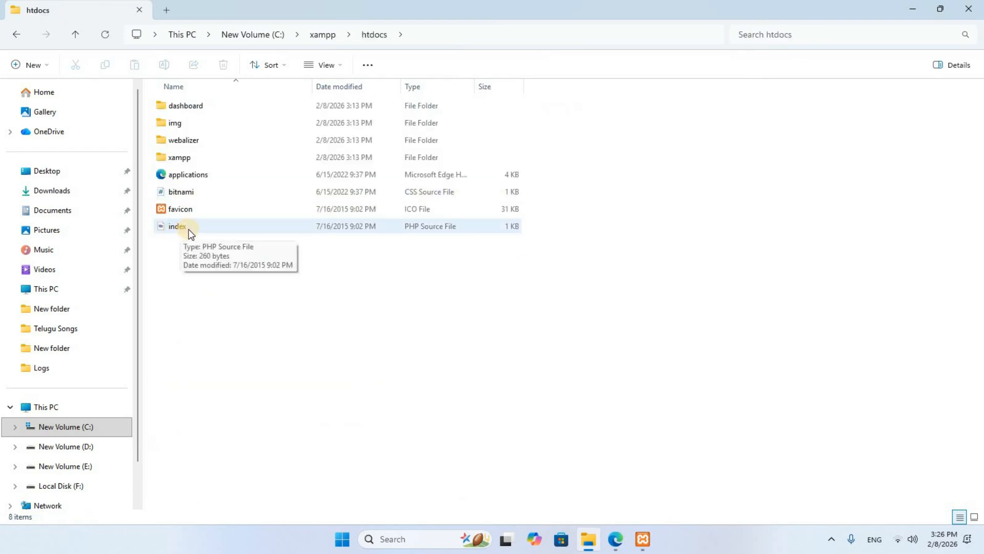
Step: Create a new folder named "Php files" in htdocs
left_click(309, 302)
right_click(309, 303)
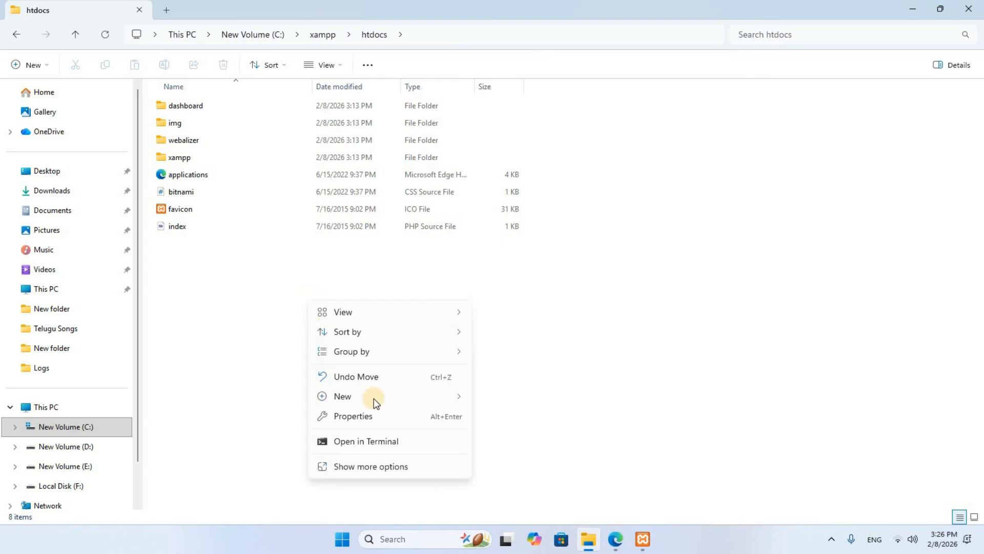
mouse_move(374, 398)
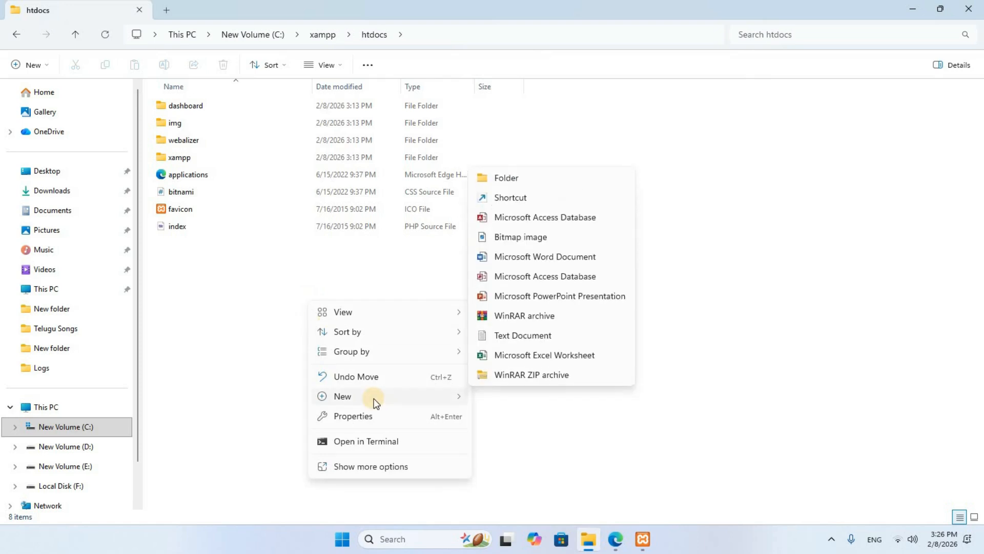
left_click(516, 178)
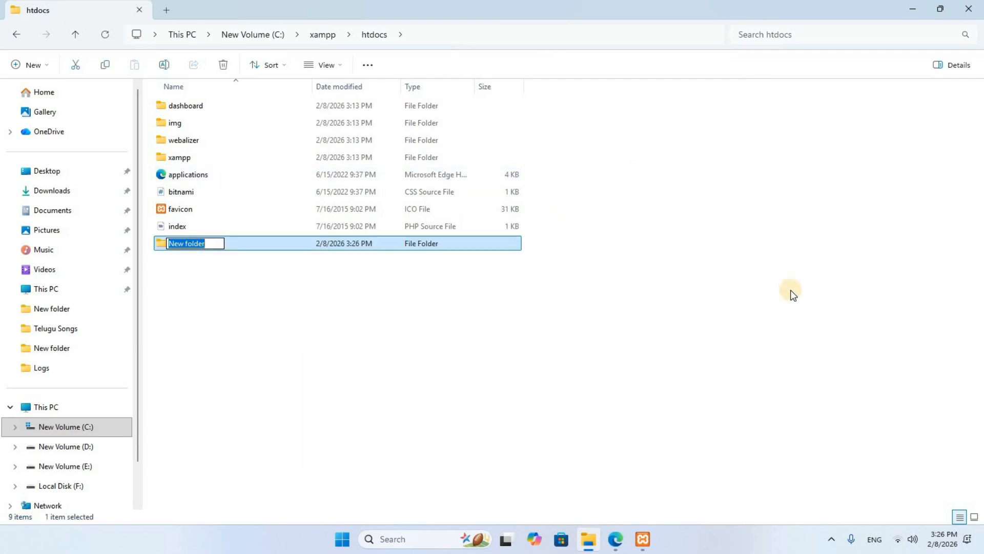
key("BackSpace")
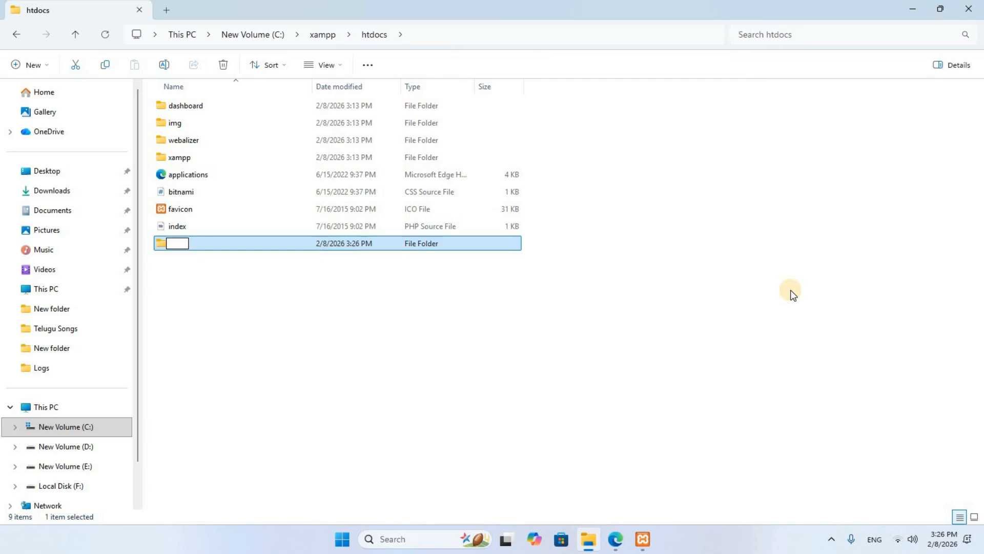
type("Php files")
left_click(777, 297)
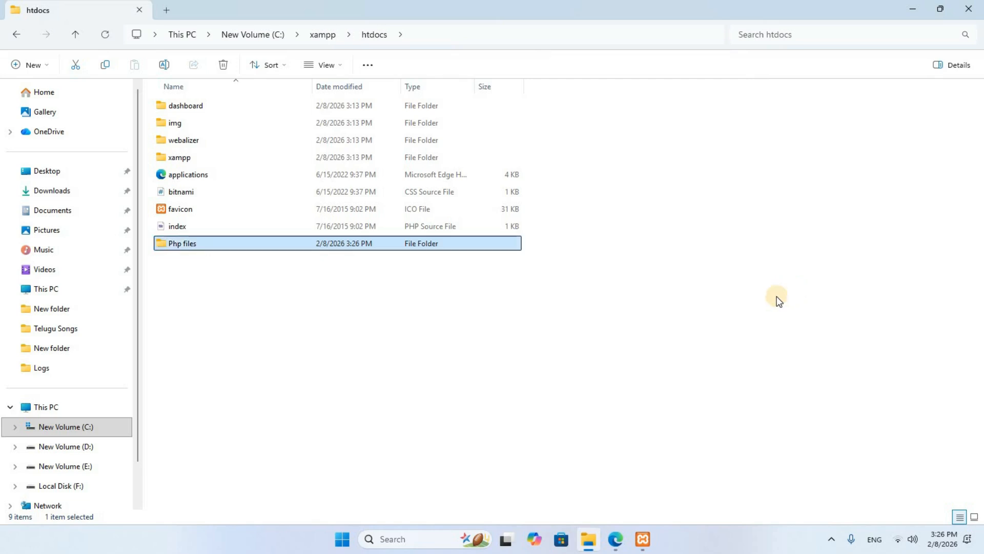
Step: Create a new text document named "Charytech.php" inside the "Php files" folder
double_click(184, 245)
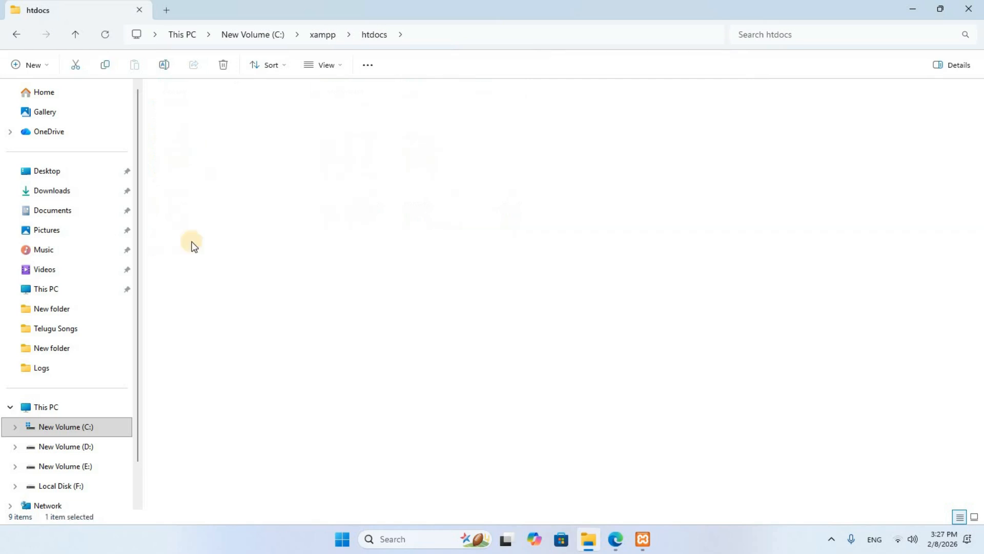
right_click(344, 160)
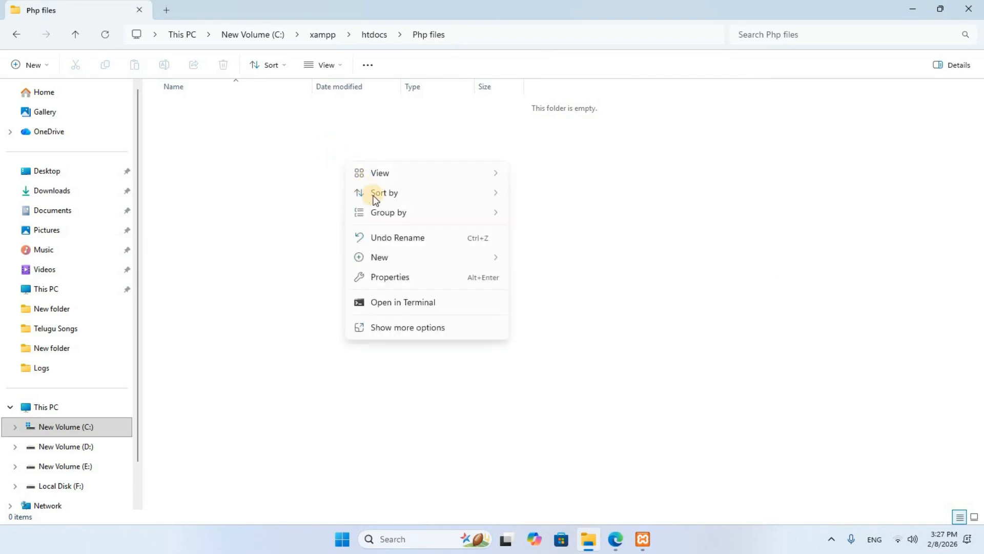
mouse_move(389, 257)
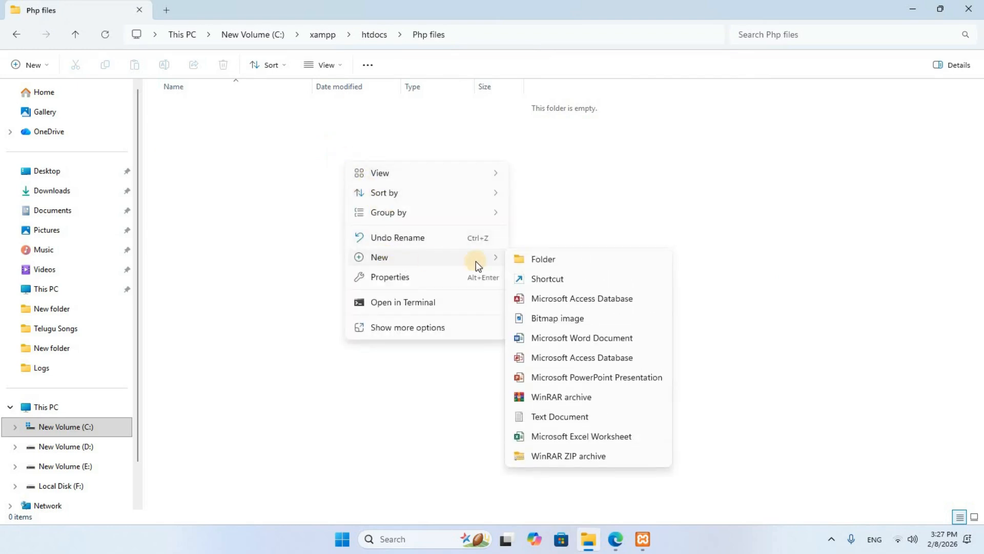
left_click(578, 419)
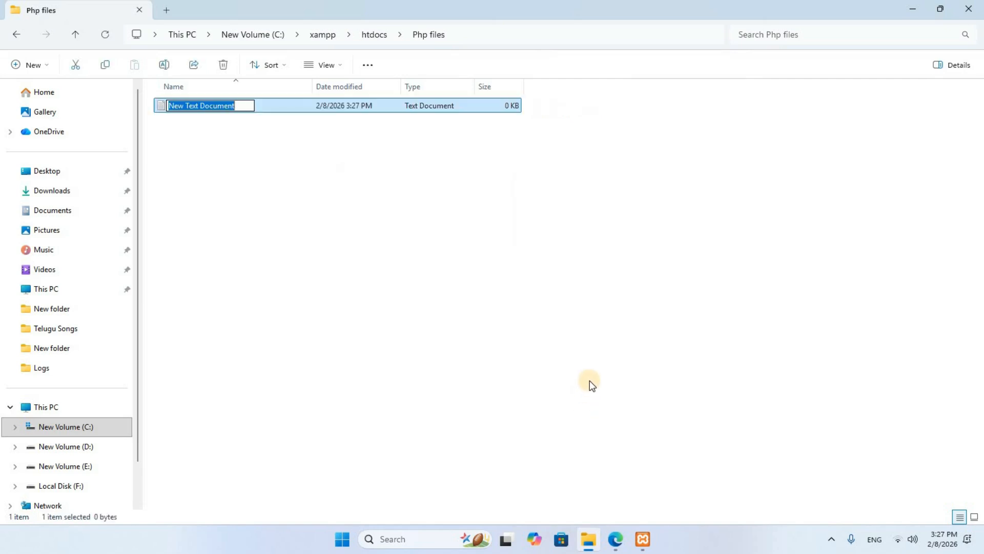
key("BackSpace")
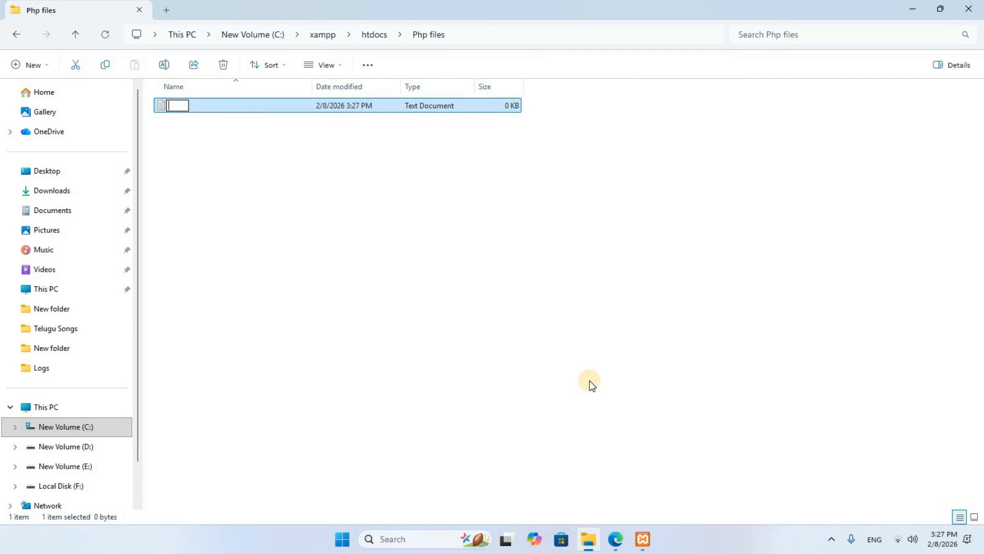
type("Charytech")
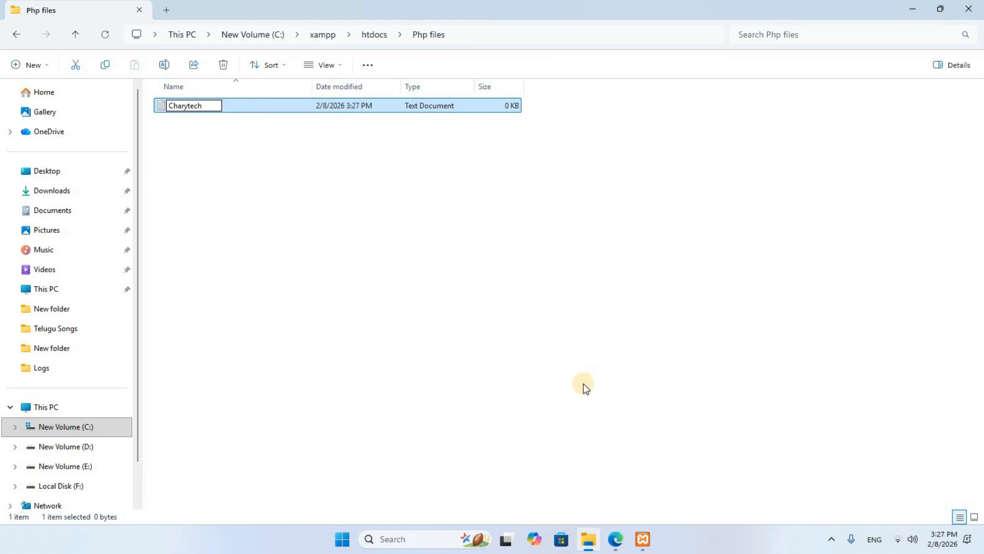
type(".php")
key("Escape")
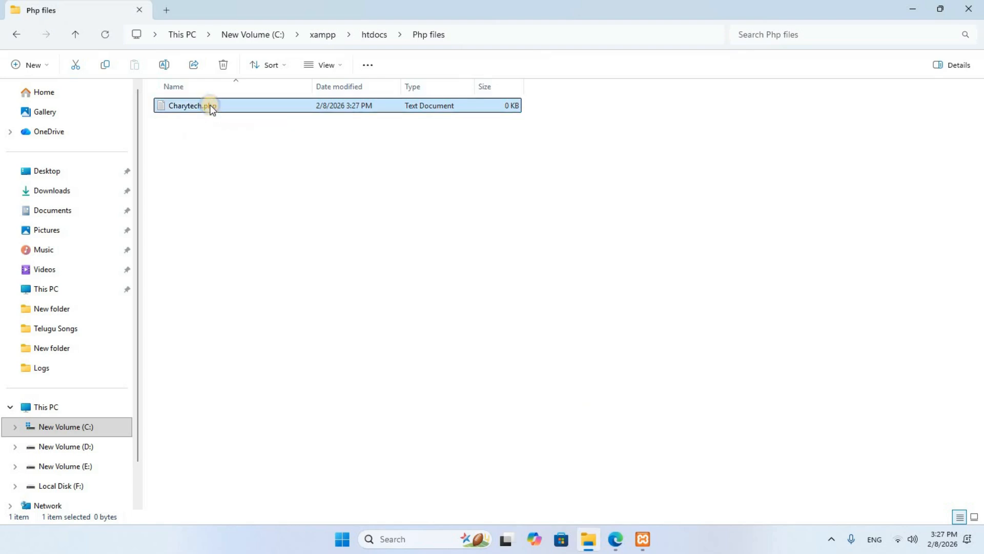
Step: Edit Charytech.php in Notepad, enter a PHP block with echo "Chary Tech info"; between <?php and ?>, and save the file
right_click(212, 108)
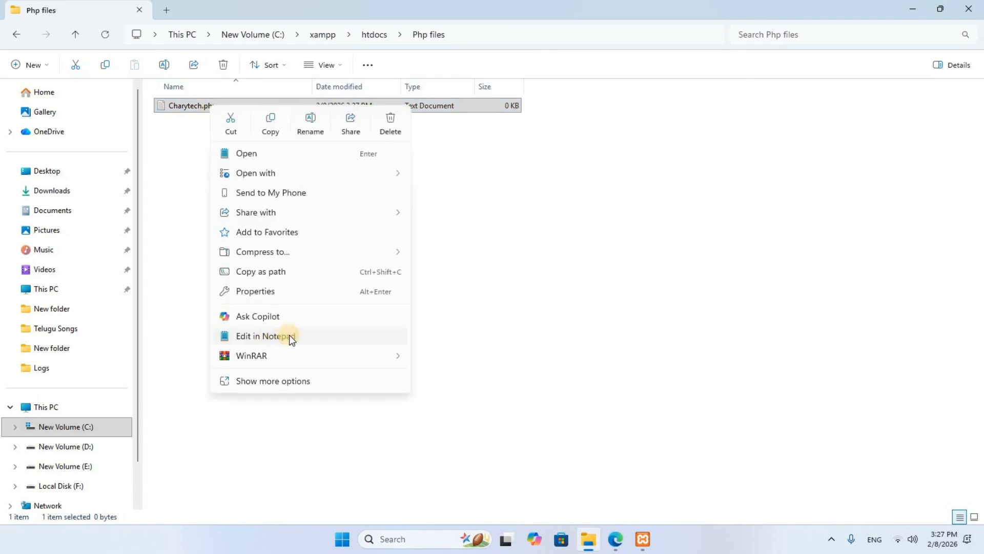
left_click(289, 334)
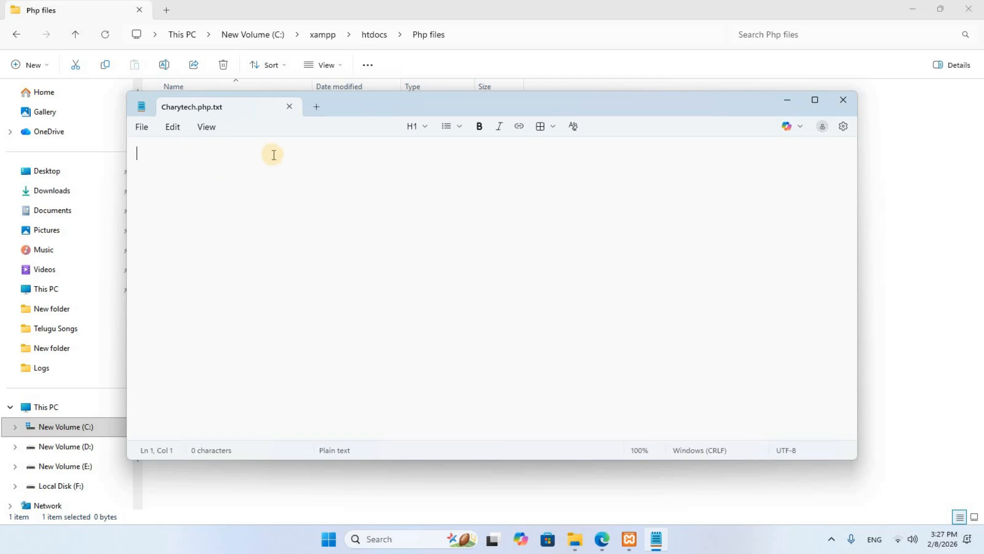
type("<?php \techo \"Chary Tech info\"; ?>")
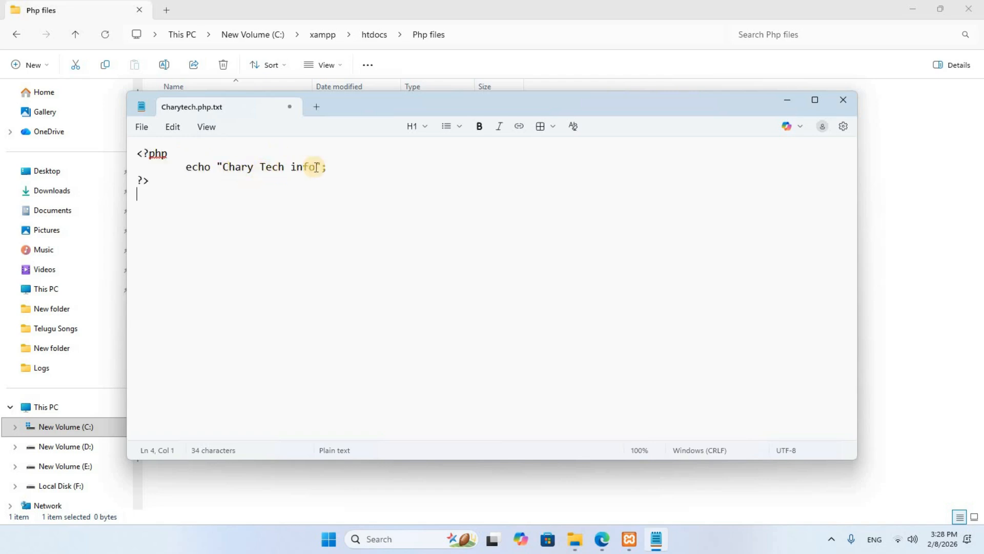
left_click(144, 128)
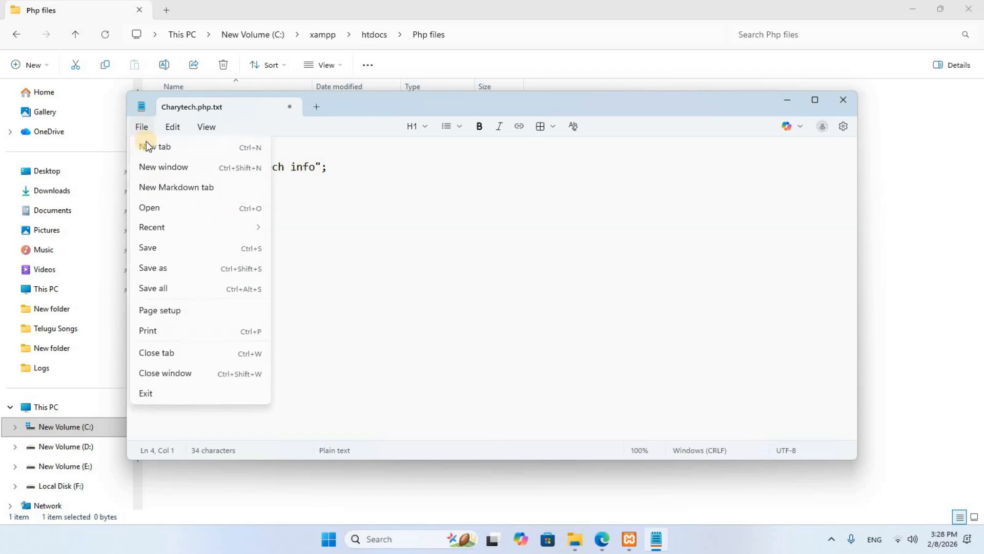
left_click(164, 249)
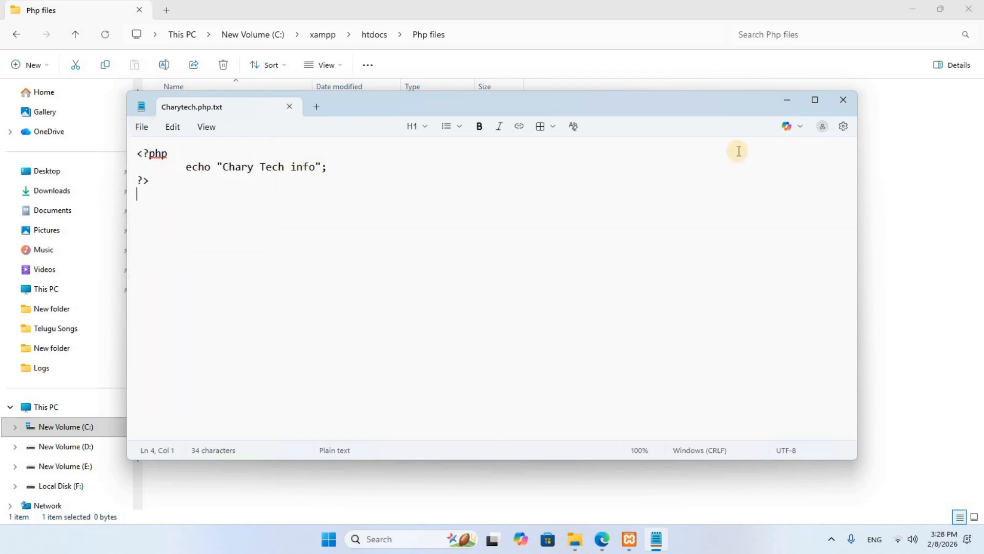
left_click(786, 103)
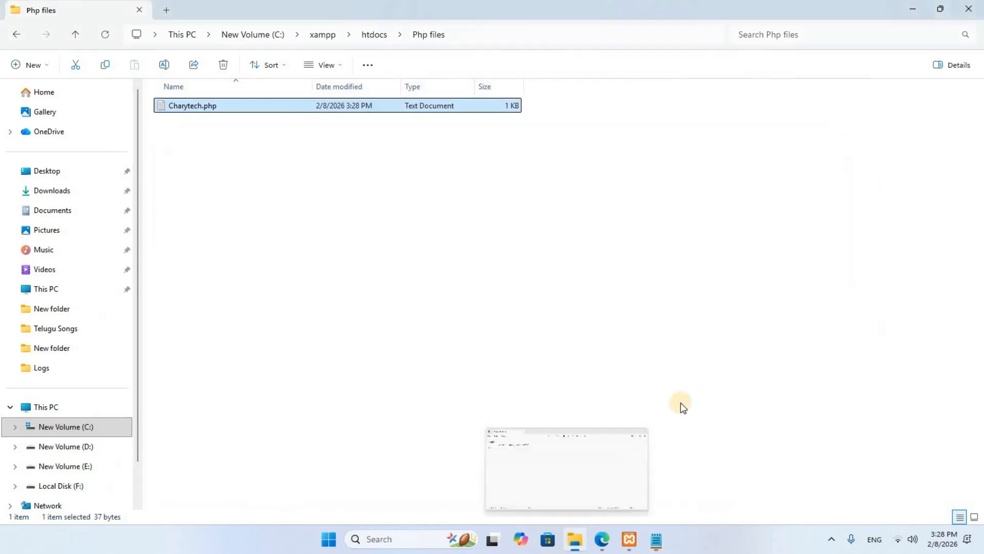
Step: Switch to Microsoft Edge, load localhost/Php files in a new tab, and open Charytech.php from the directory index
left_click(603, 540)
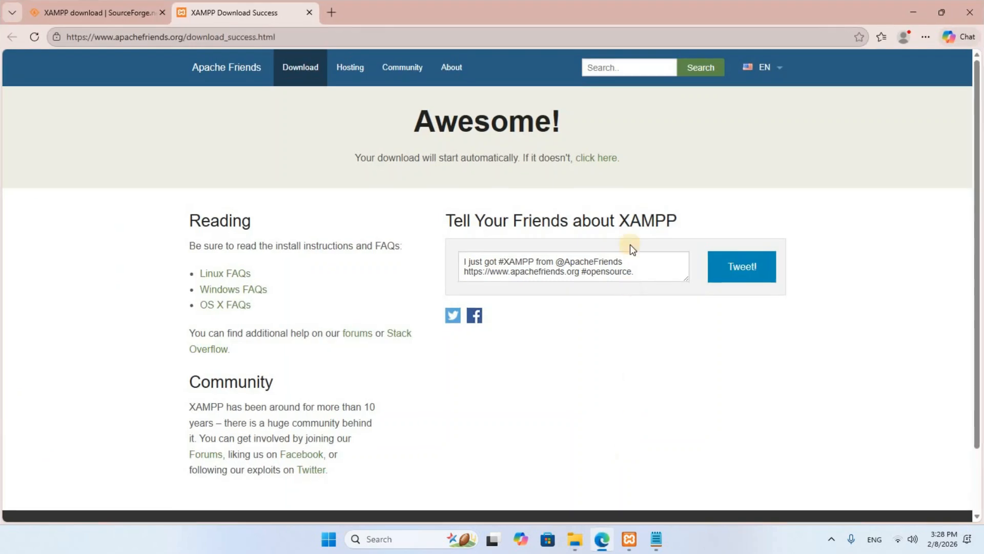
left_click(333, 15)
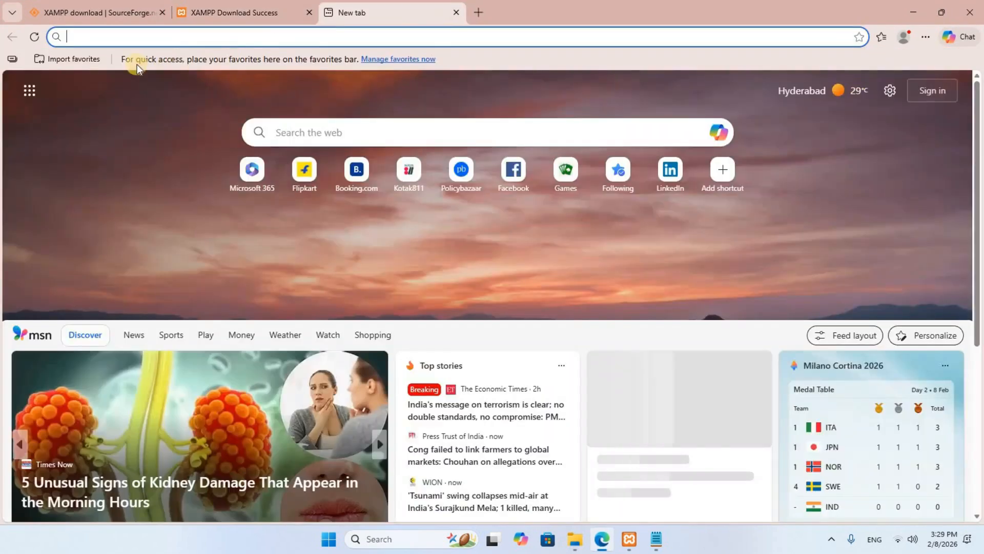
type("localhost/Php files")
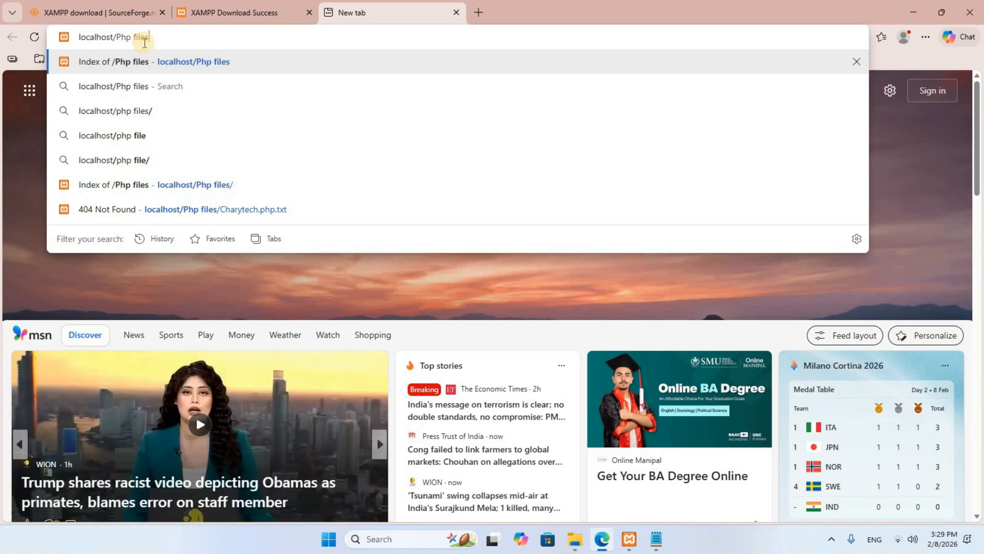
key("Return")
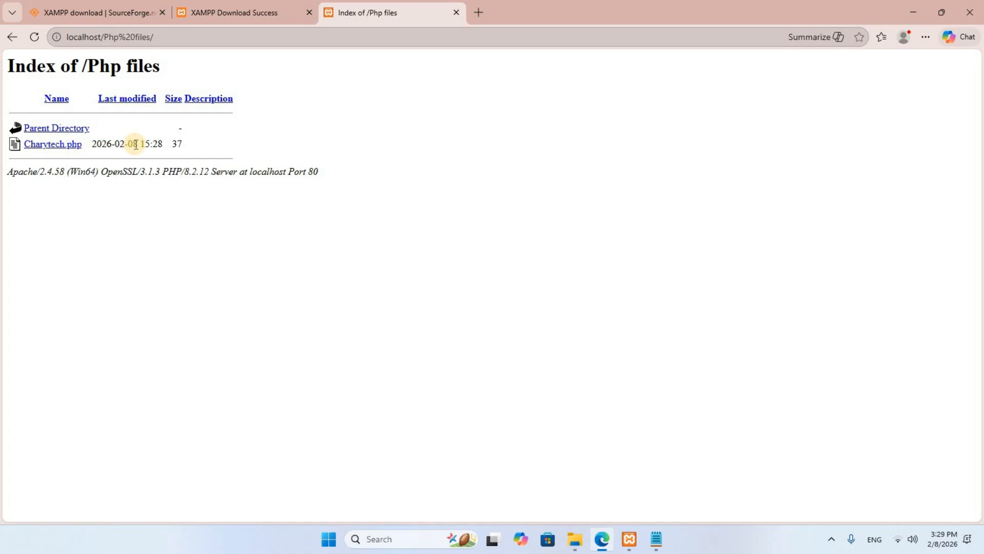
left_click(56, 149)
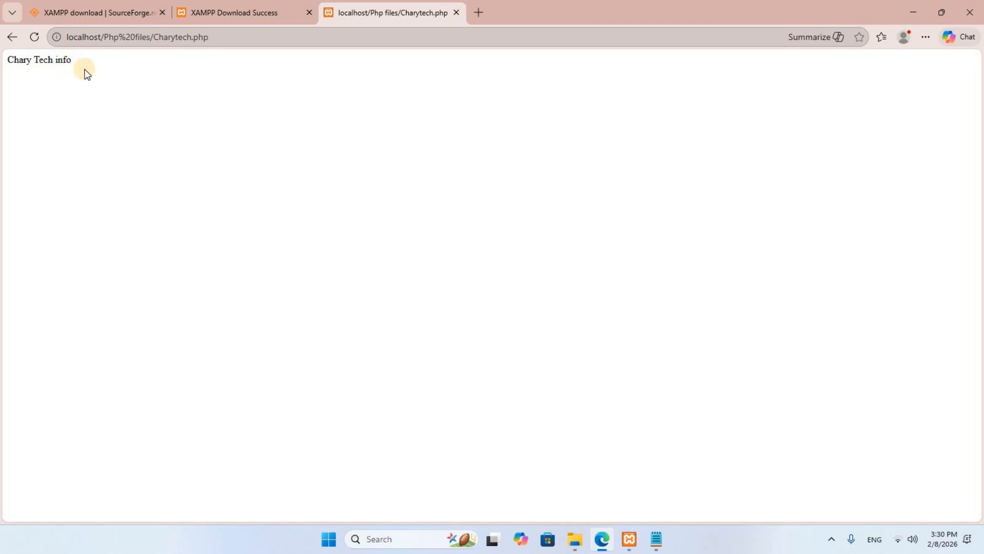
scroll(86, 72, "up", 5)
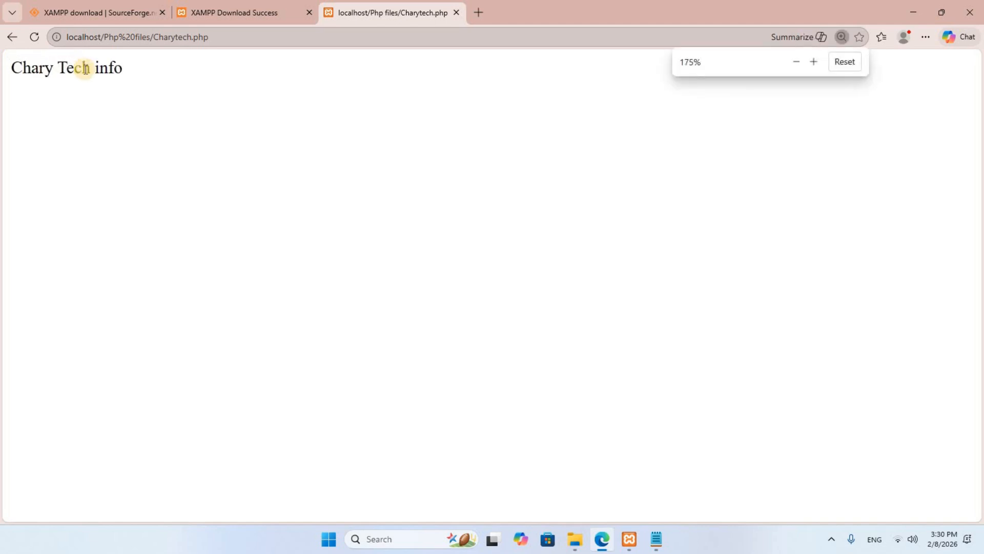